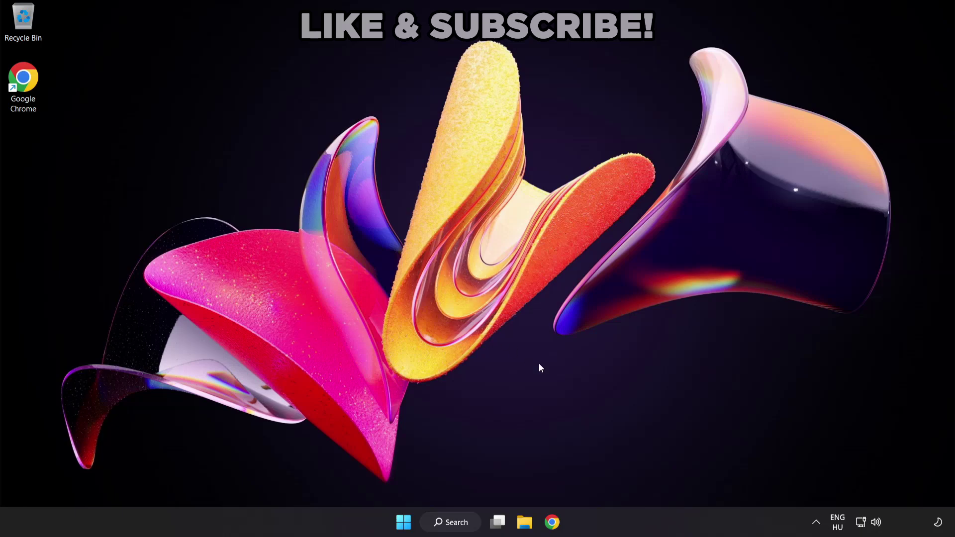
Switch the Quick Settings sound output from CABLE Input to Speakers (High Definition Audio Device).
click(876, 525)
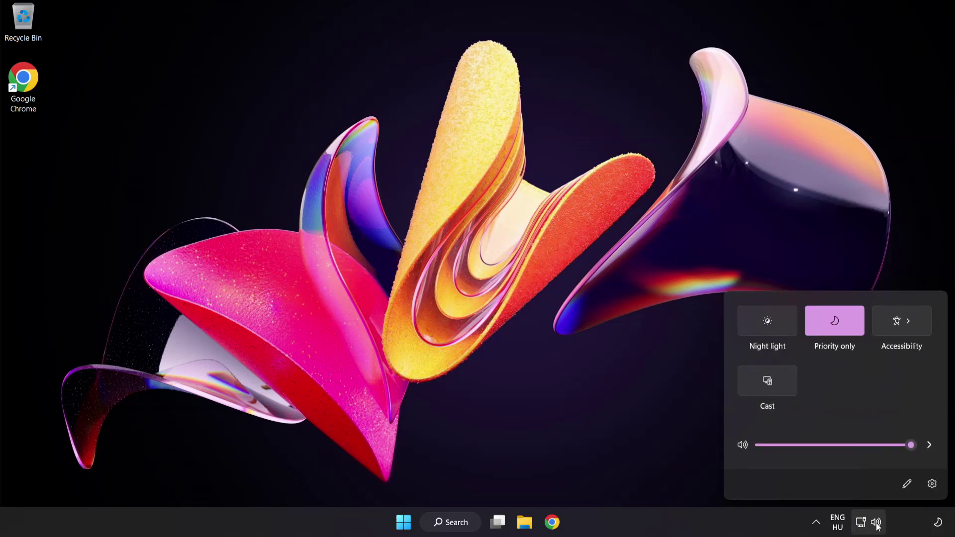
click(929, 446)
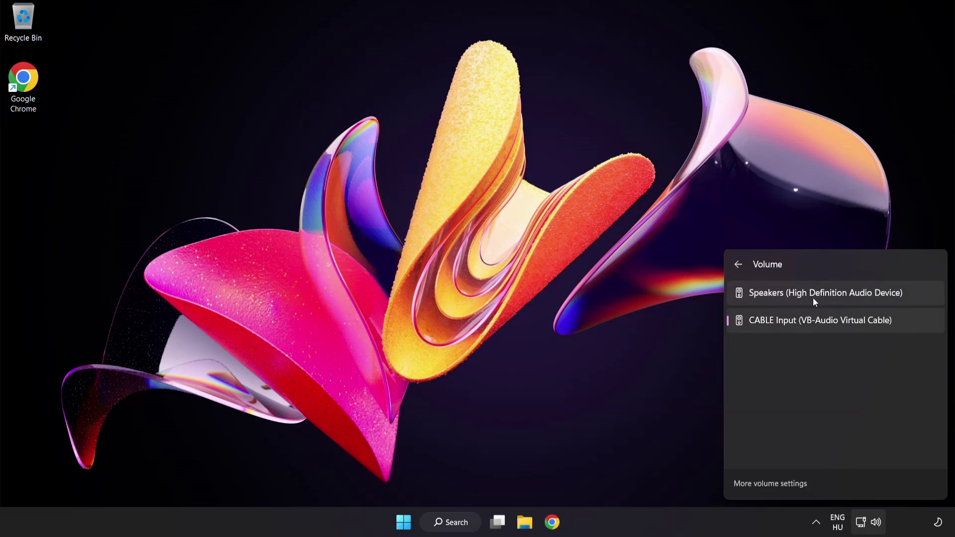
click(914, 300)
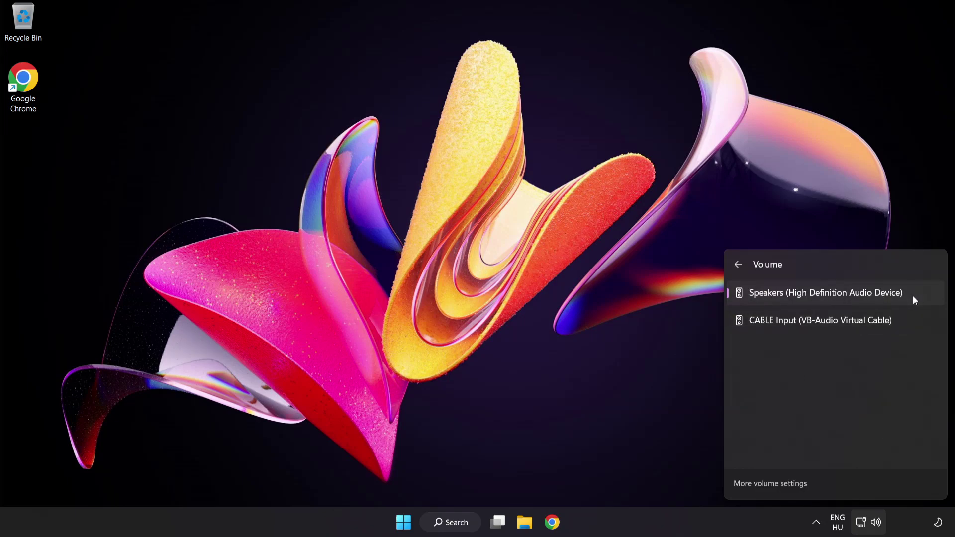
click(463, 266)
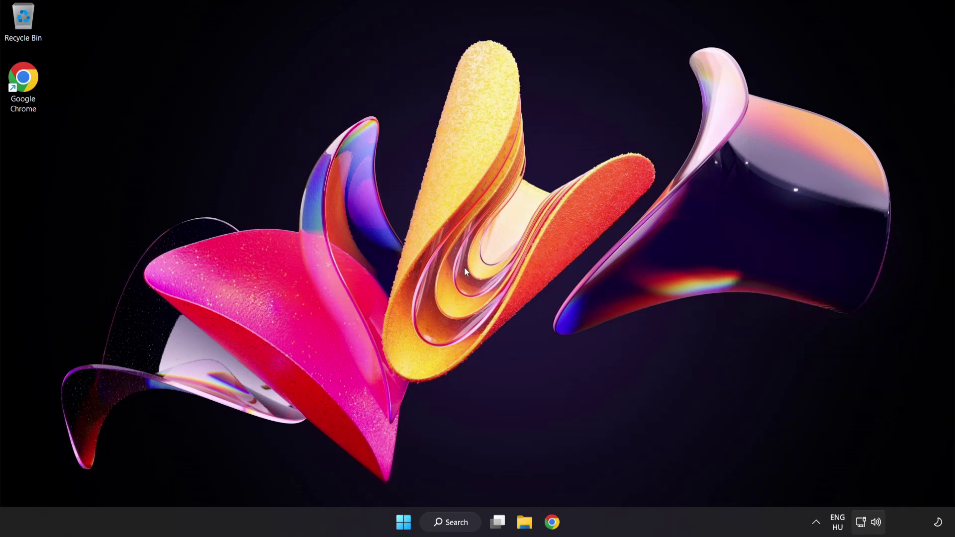
Reset sound devices and app volumes to recommended defaults in the Volume mixer, then close Settings.
right_click(876, 524)
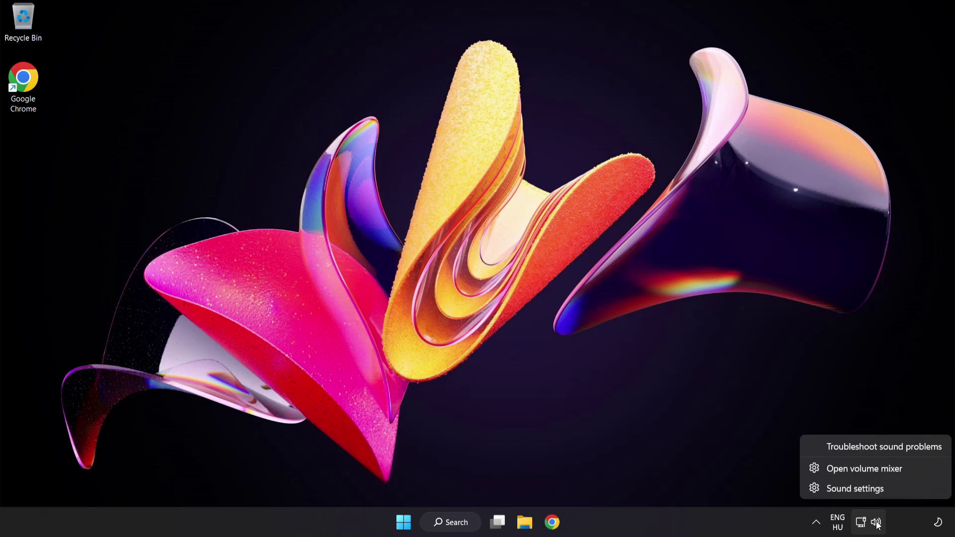
click(916, 469)
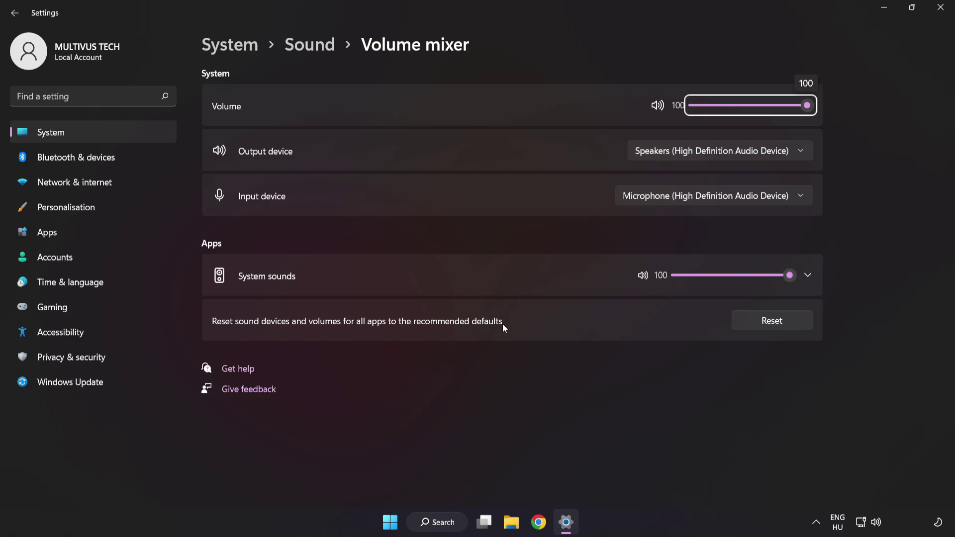
click(791, 326)
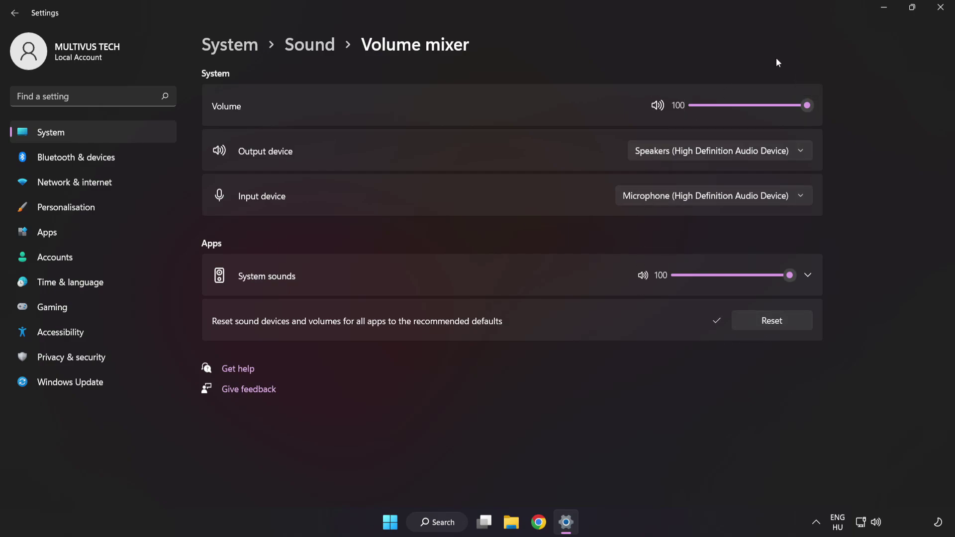
click(941, 11)
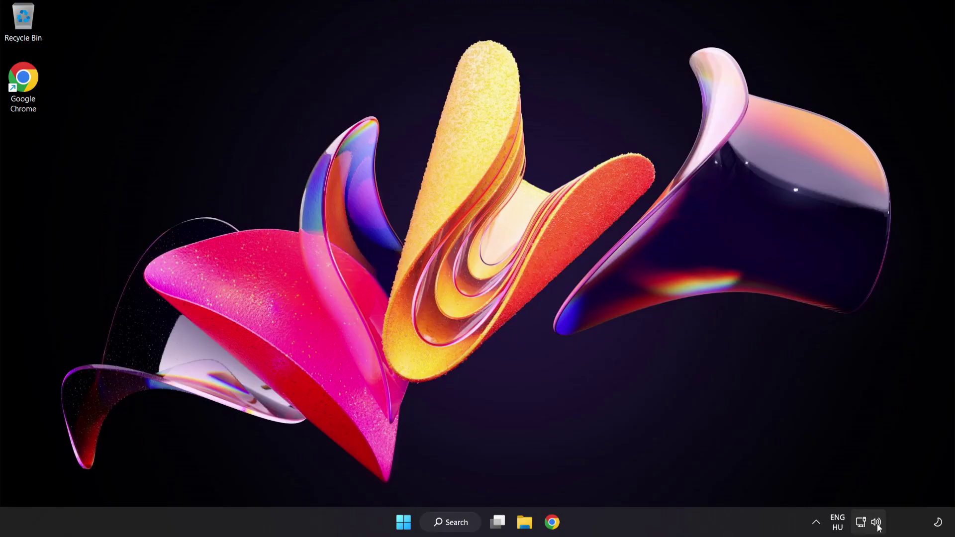
Open the Sound settings page, leave output volume at 100, and scroll down to Advanced.
right_click(876, 522)
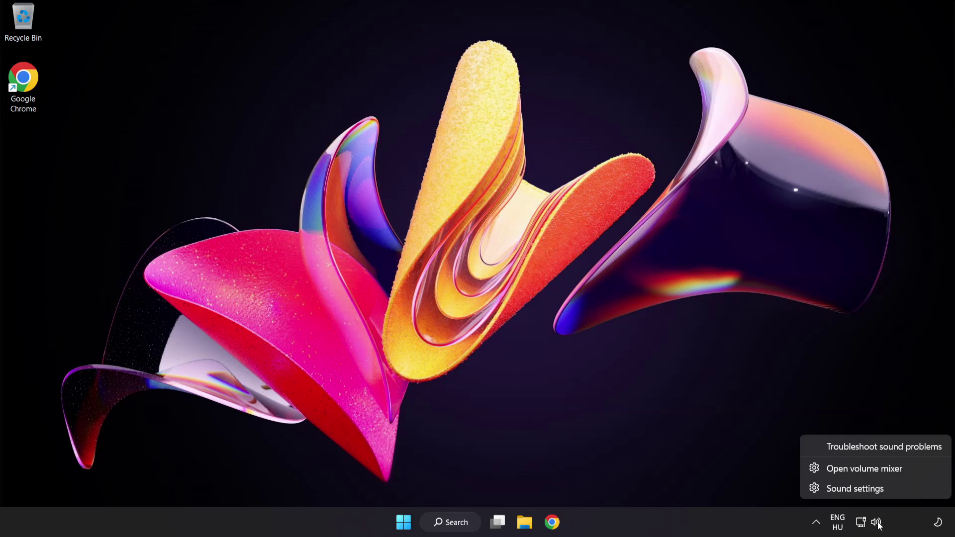
click(886, 490)
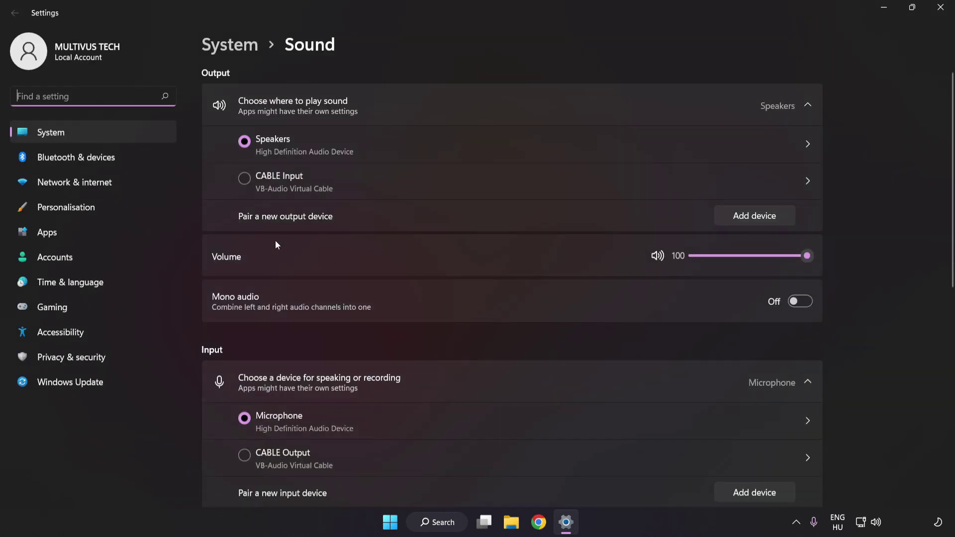
drag(796, 259, 896, 259)
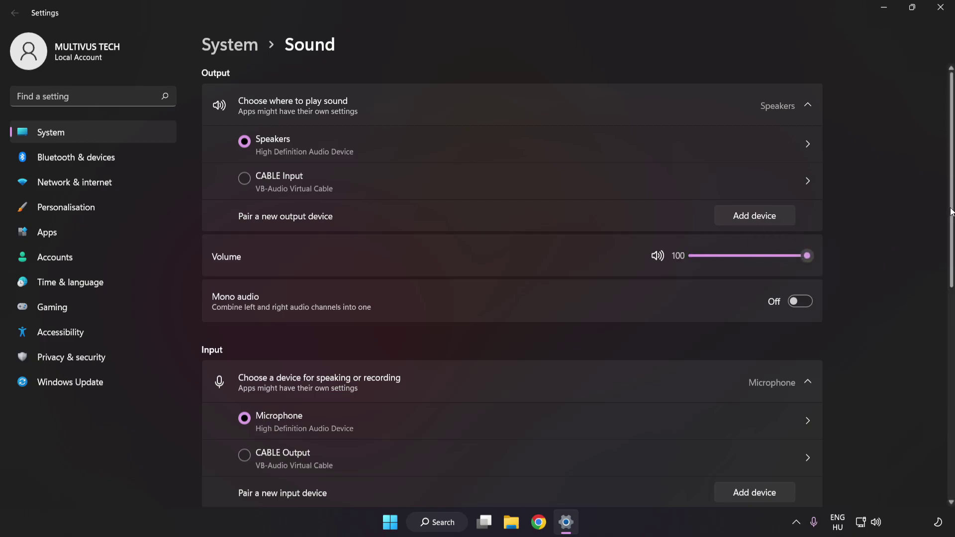
scroll(939, 333, down, 5)
scroll(938, 334, down, 3)
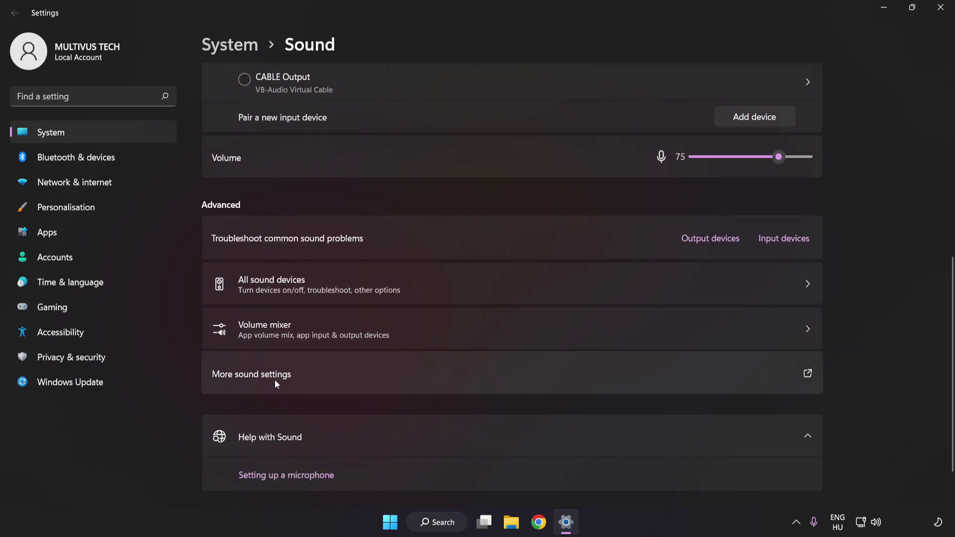
Disable the CABLE Input playback device in the Sound dialog and select Speakers.
click(441, 377)
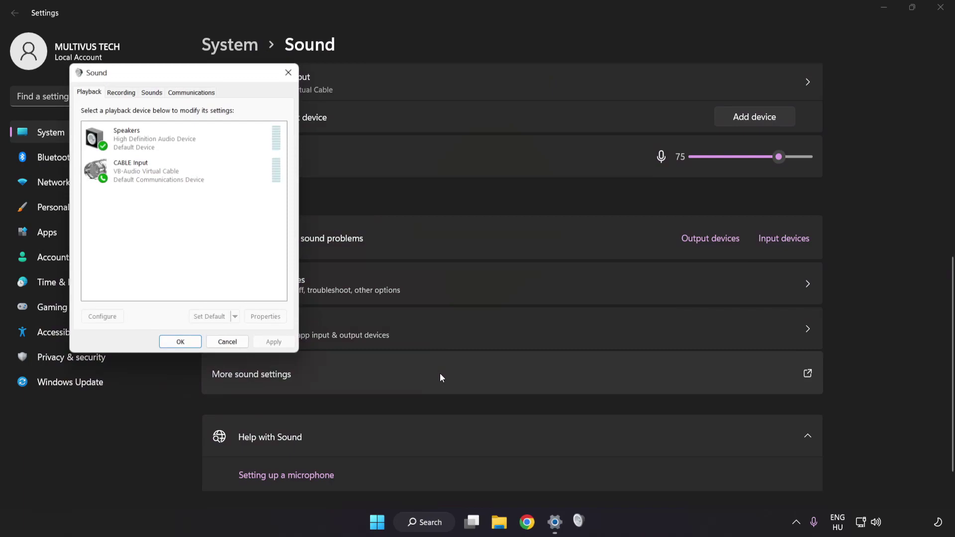
drag(188, 76, 477, 138)
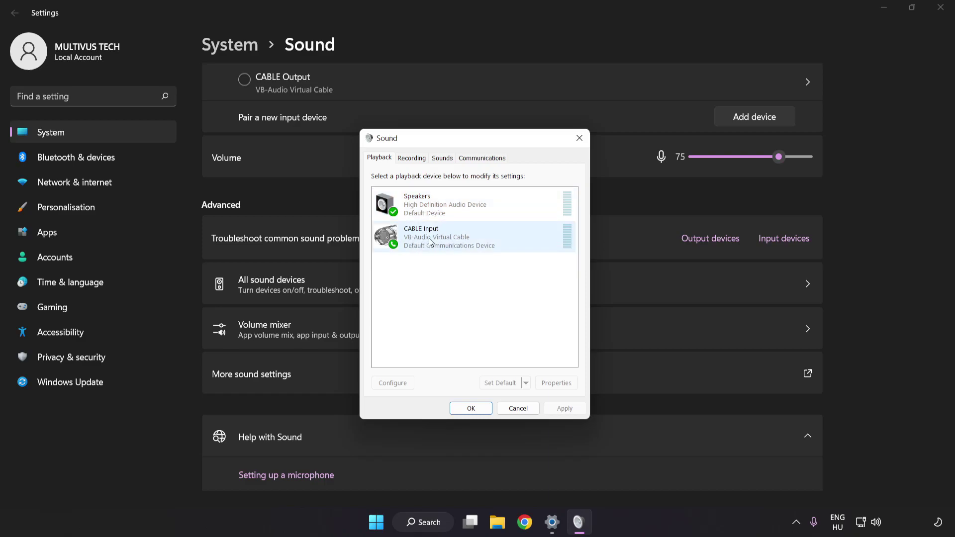
right_click(465, 241)
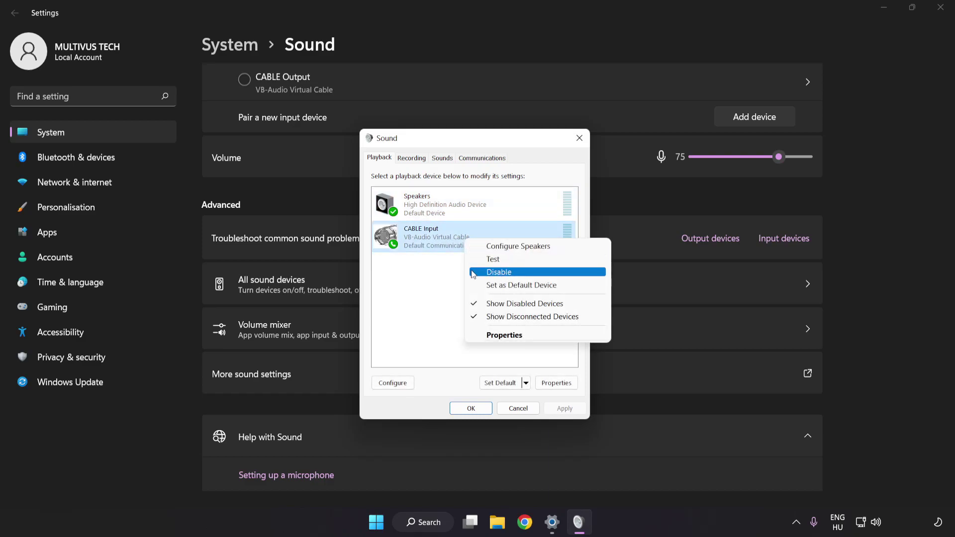
click(512, 273)
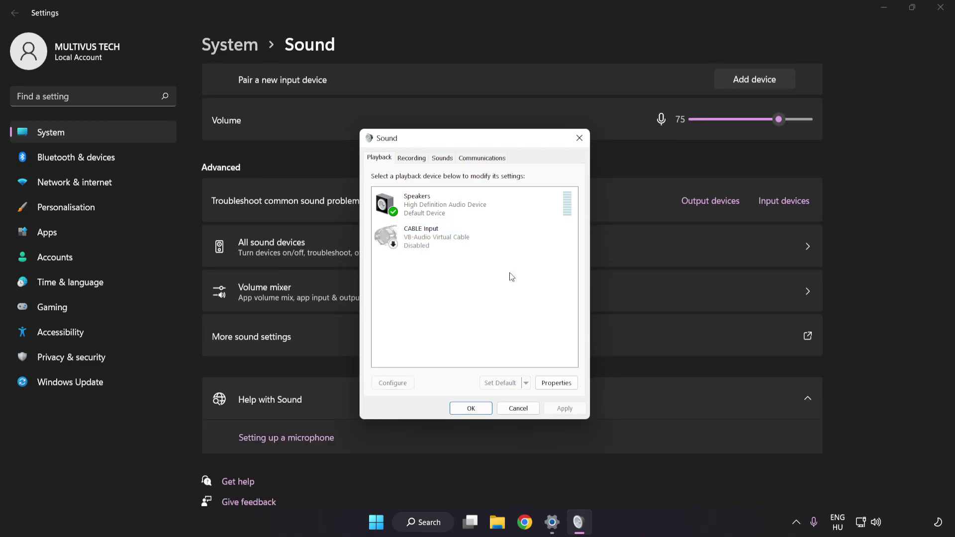
click(447, 210)
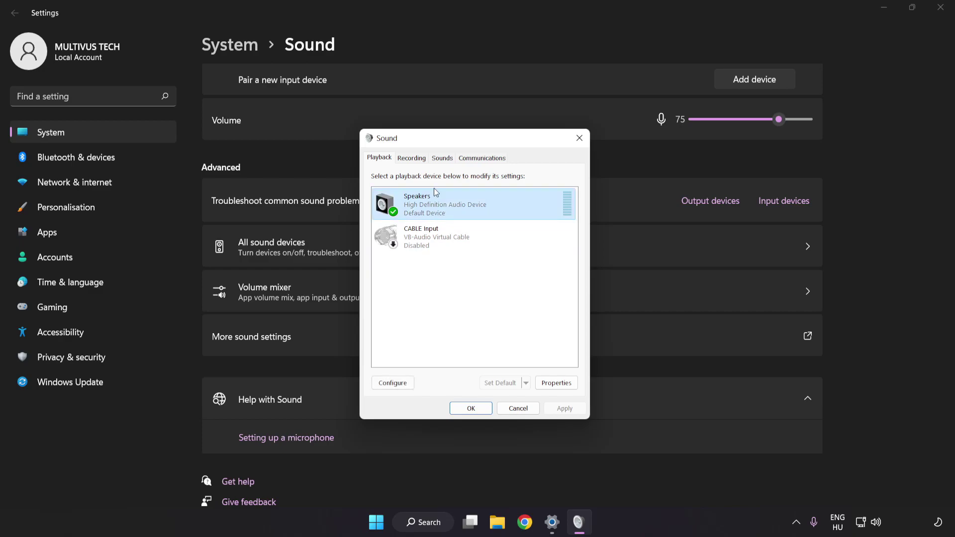
Configure Speakers as 7.1 Surround, keeping all optional and full-range speakers enabled.
right_click(499, 208)
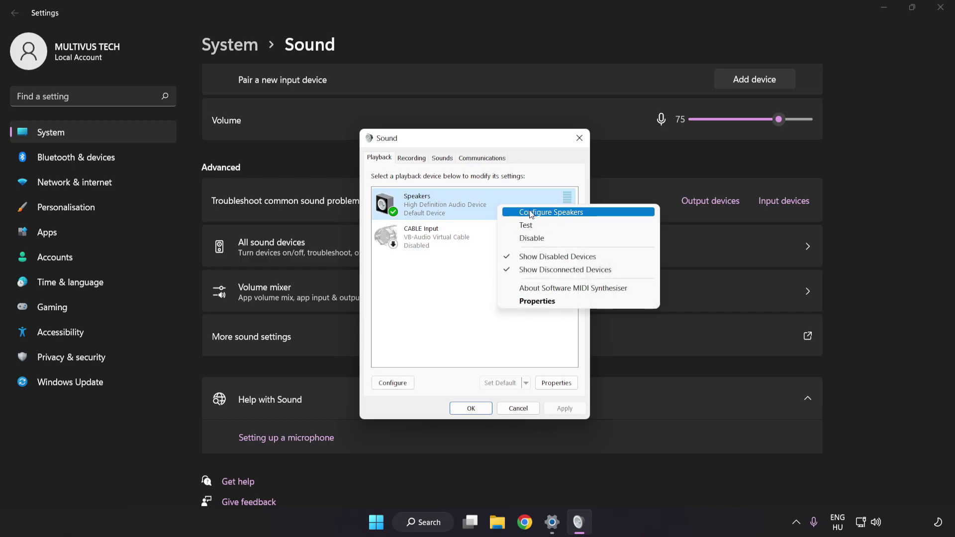
click(591, 213)
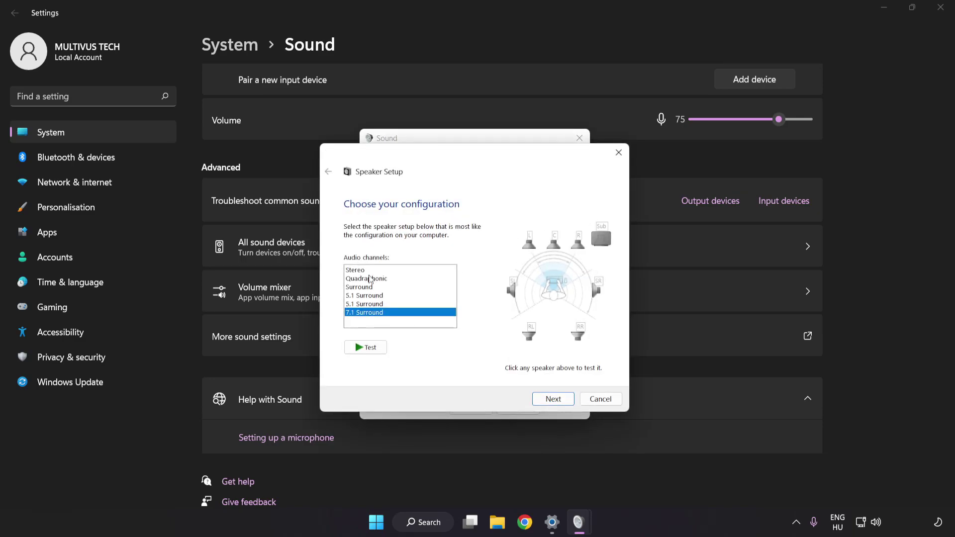
drag(368, 275, 370, 319)
click(553, 400)
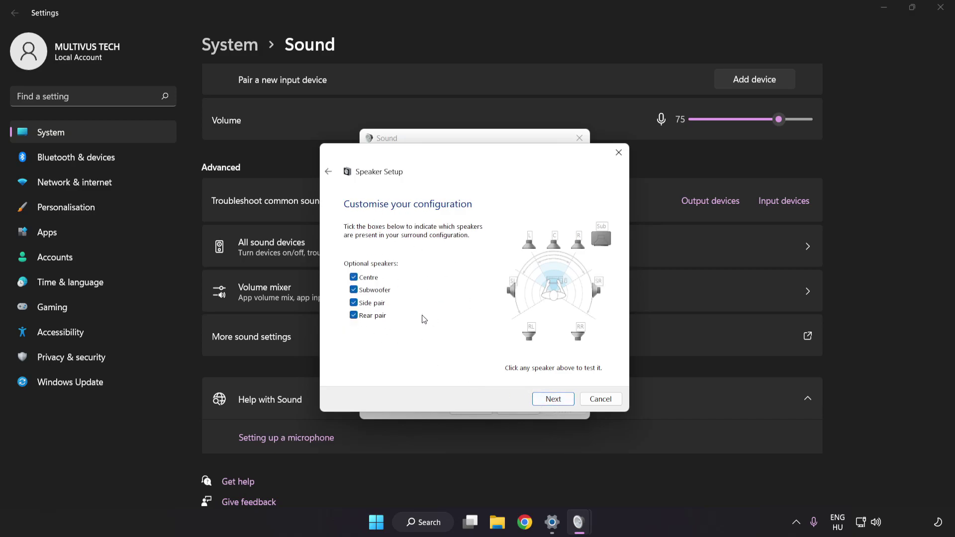
click(553, 399)
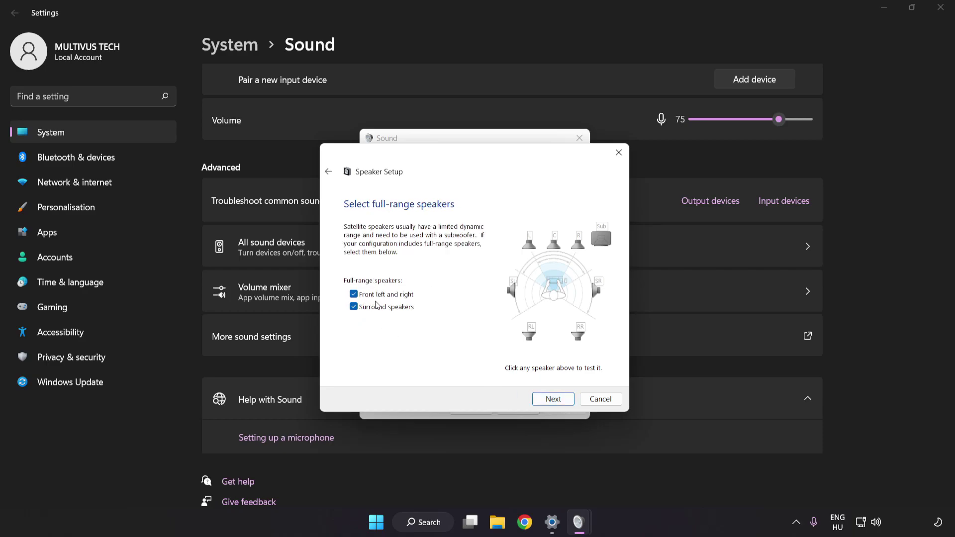
click(547, 400)
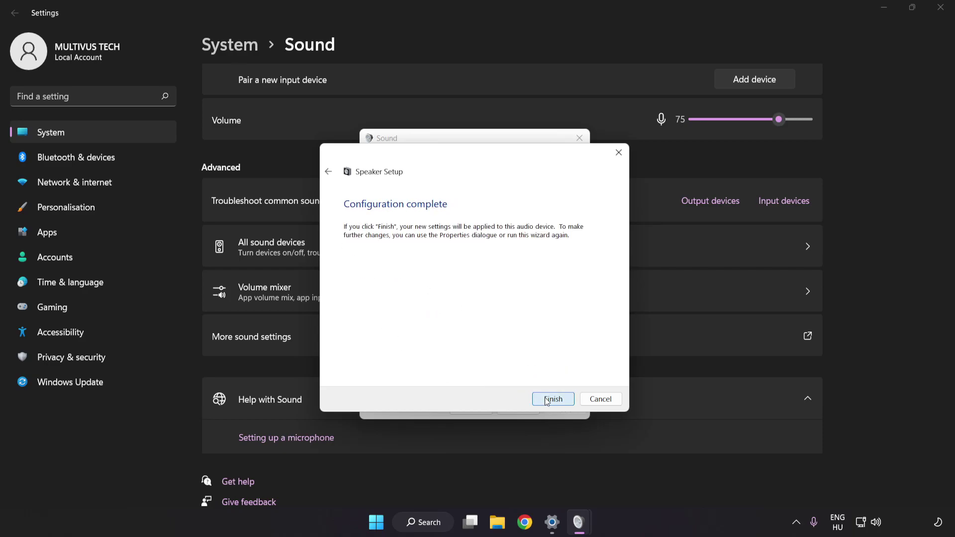
click(547, 400)
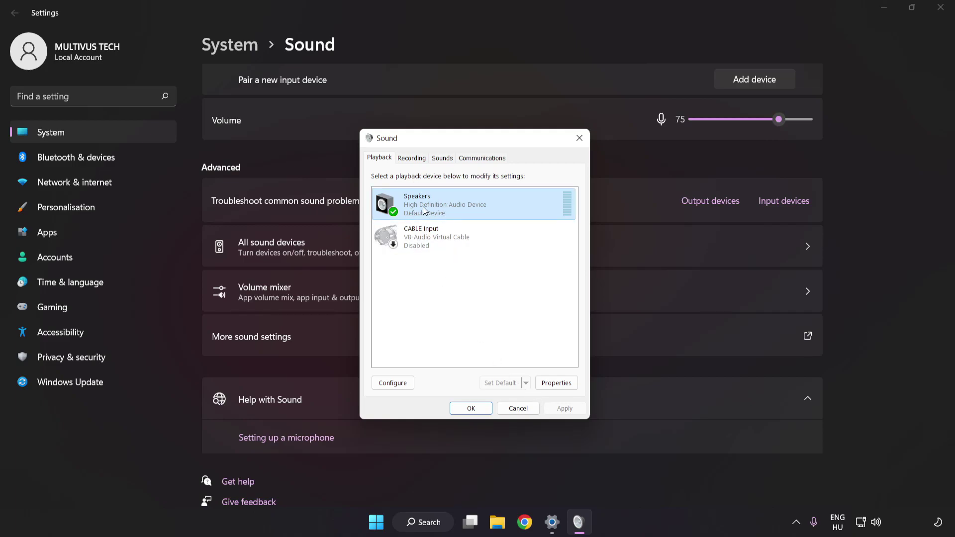
Tick Disable all enhancements on the Enhancements tab of Speakers Properties.
click(560, 386)
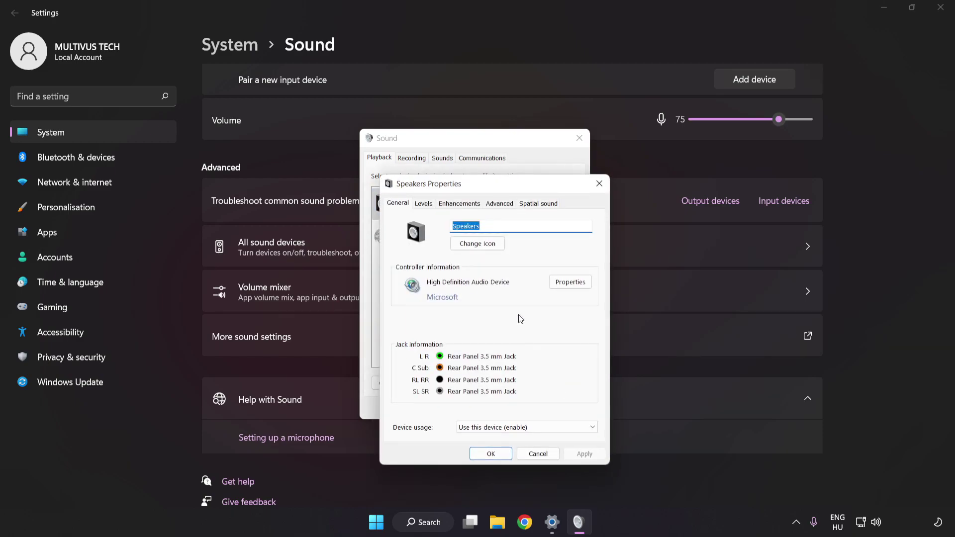
drag(476, 166, 469, 151)
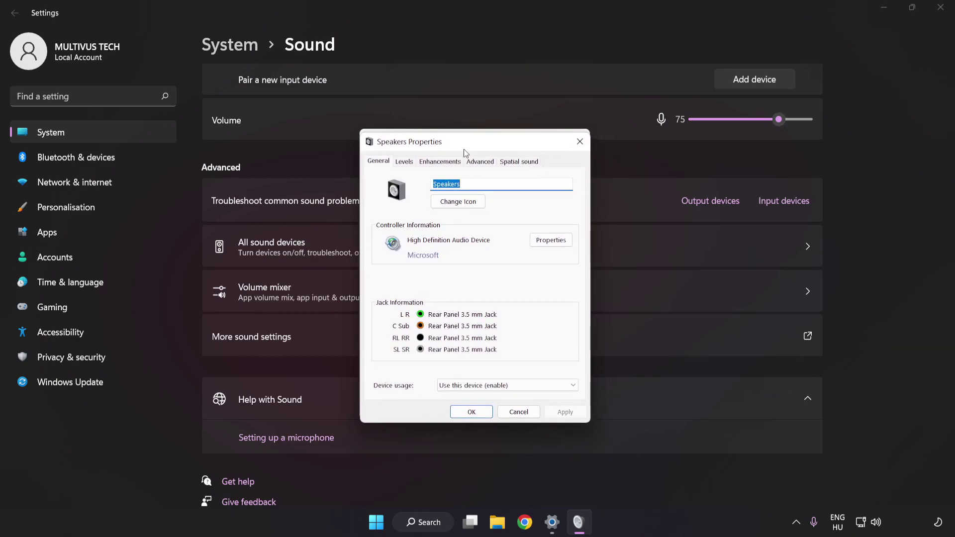
click(433, 163)
click(380, 213)
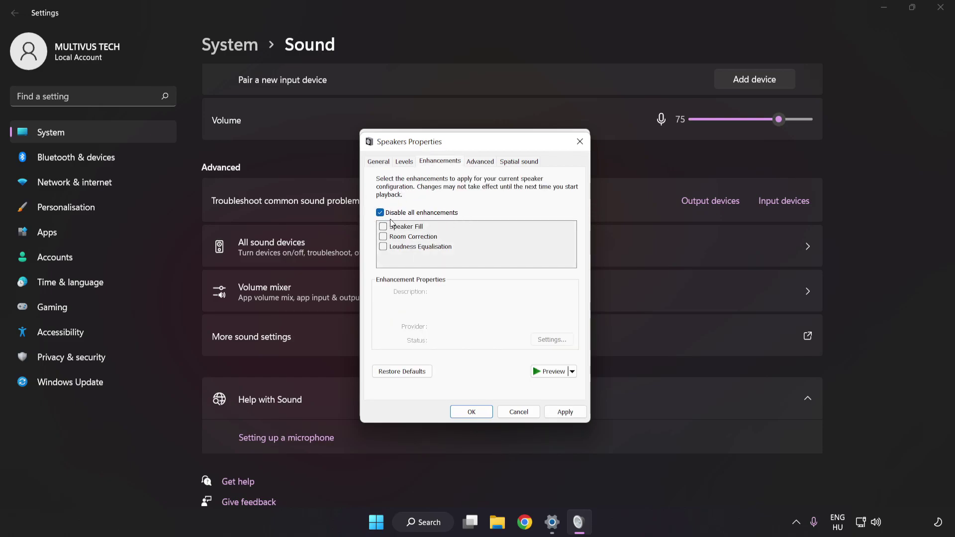
Apply the enhancement change and keep the default format at 16 bit, 48000 Hz (DVD Quality).
click(565, 411)
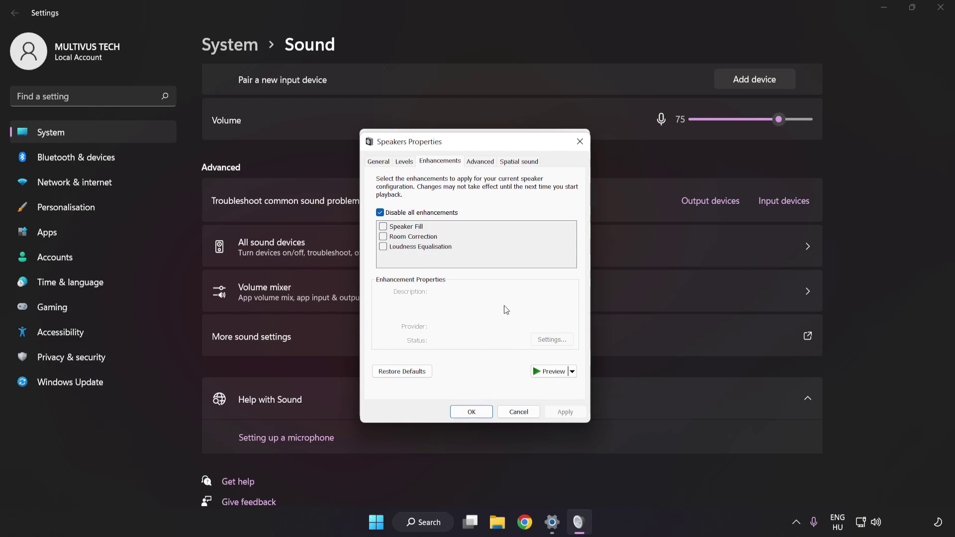
click(476, 164)
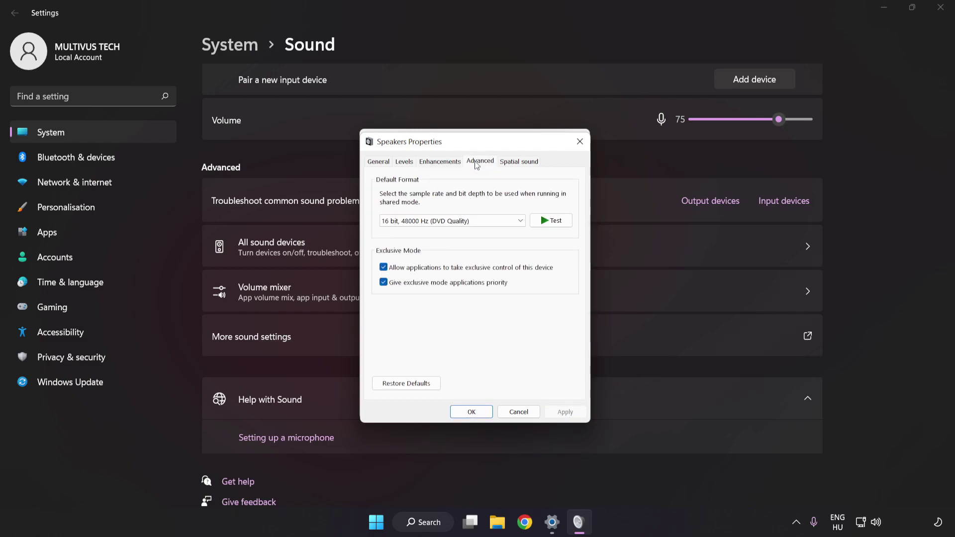
click(478, 222)
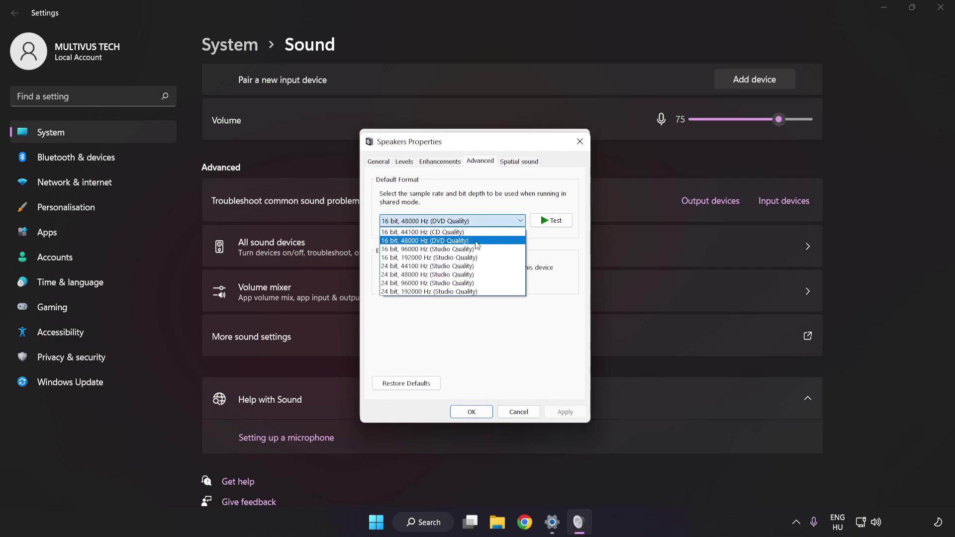
click(478, 240)
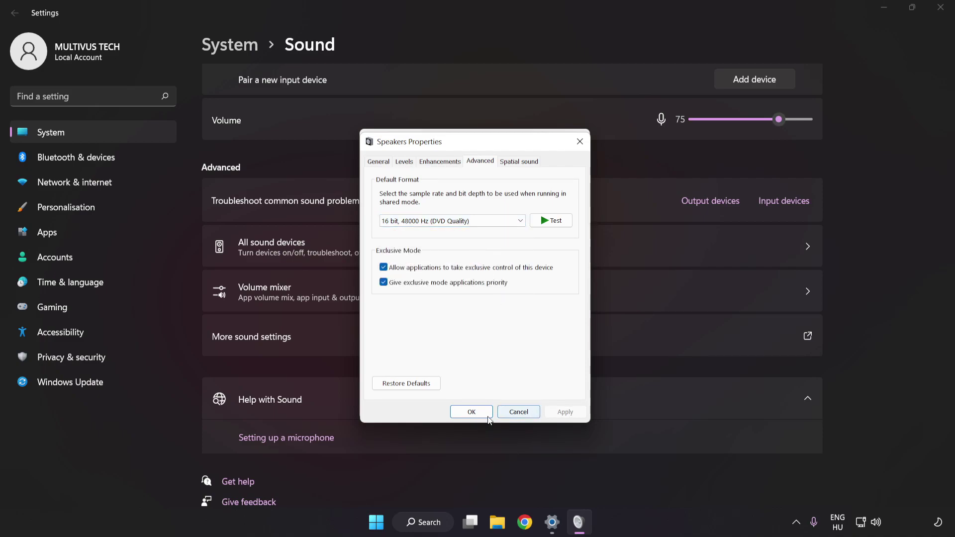
Confirm Speakers Properties and the Sound dialog with OK, then close Settings.
click(471, 412)
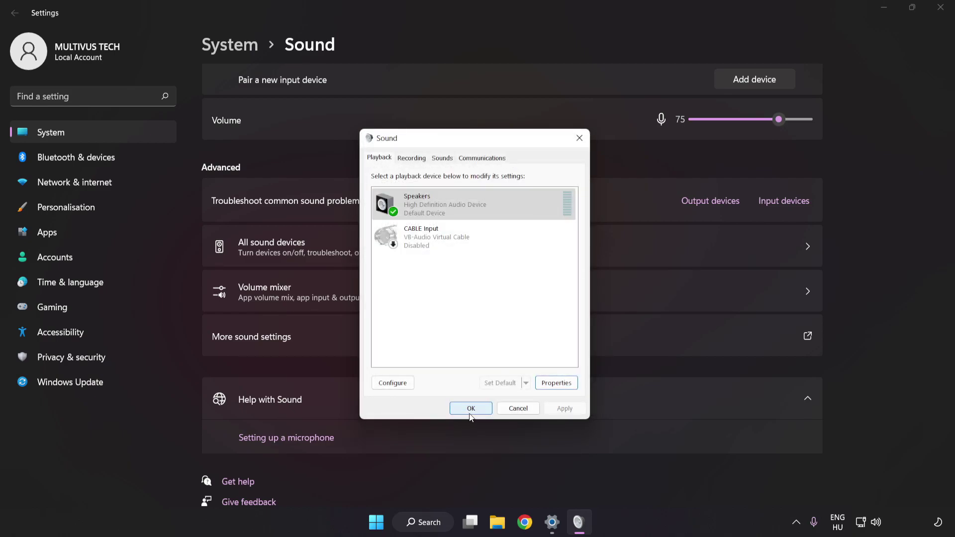
click(470, 413)
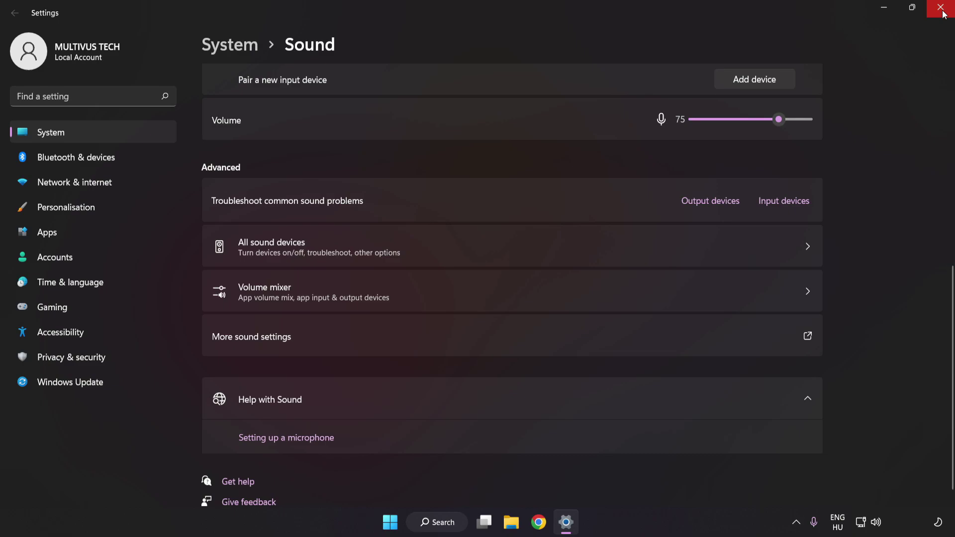
click(940, 8)
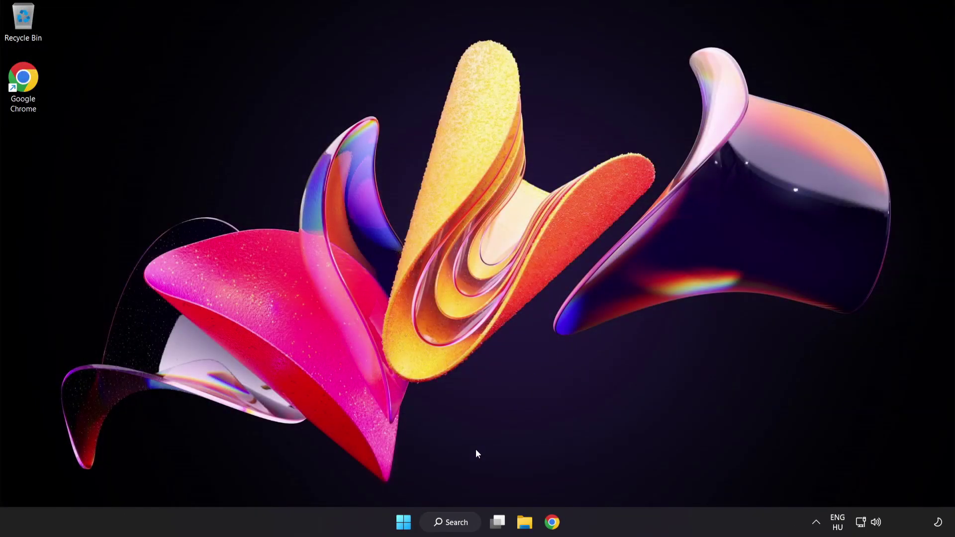
Search for 'device manager' and launch Device Manager from the results.
click(403, 522)
click(631, 479)
click(455, 526)
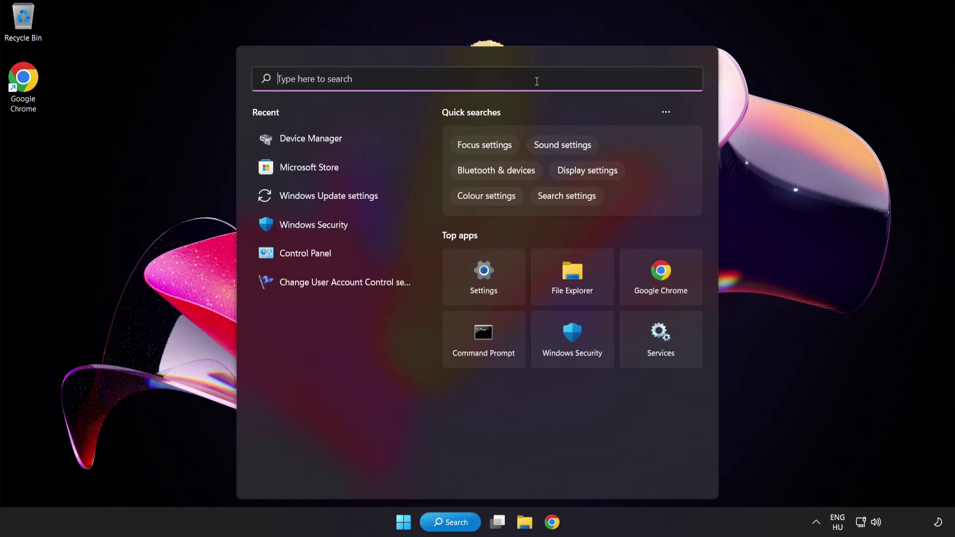
text(device mana)
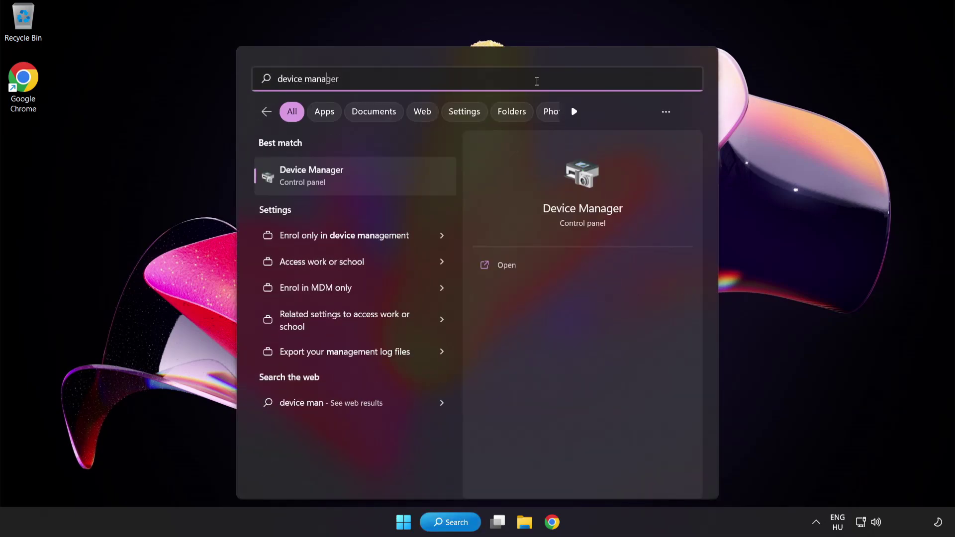
text(ger)
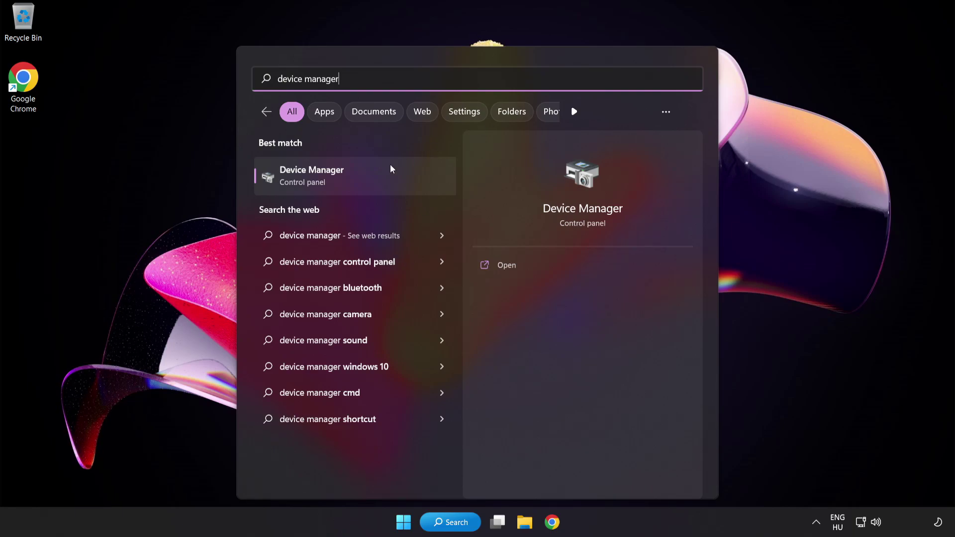
click(370, 178)
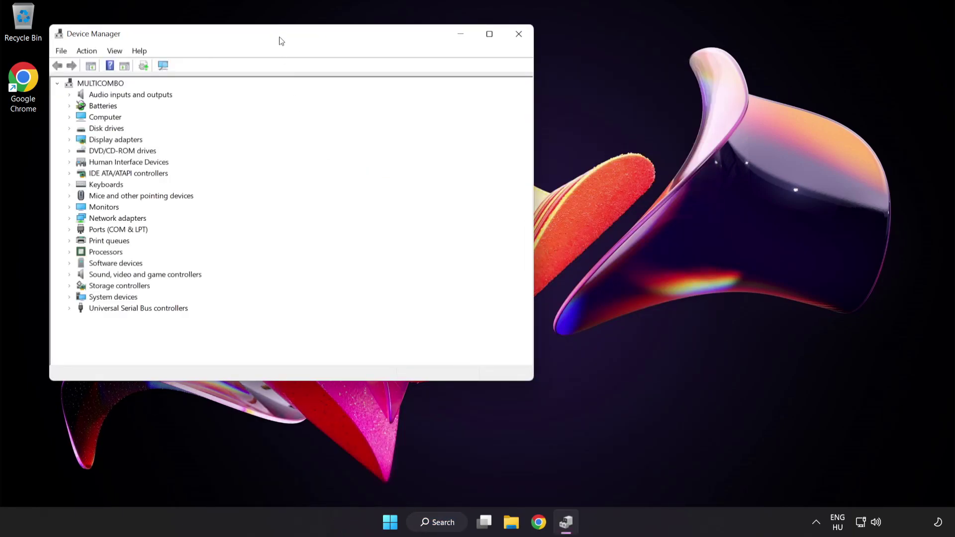
Find High Definition Audio Device under Sound, video and game controllers and choose Update driver.
drag(281, 41, 458, 105)
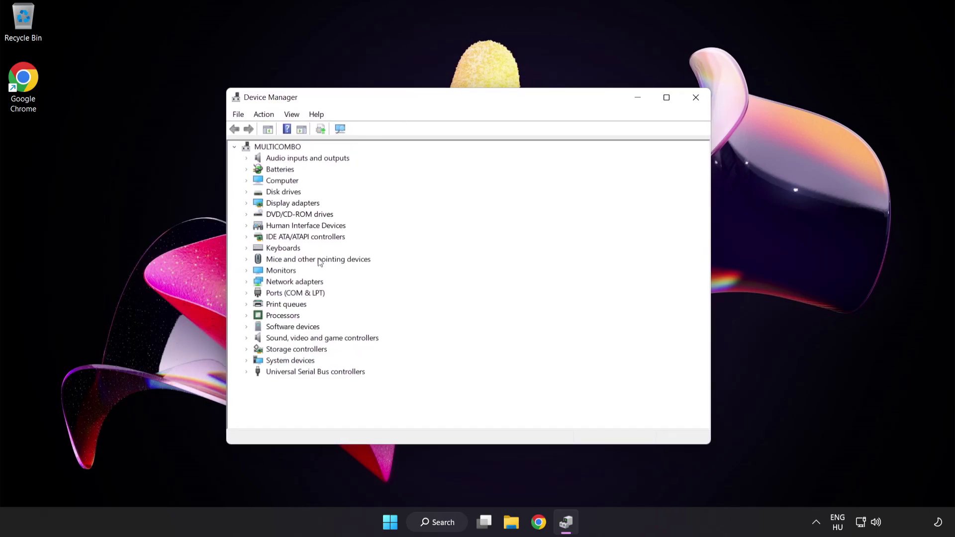
click(351, 337)
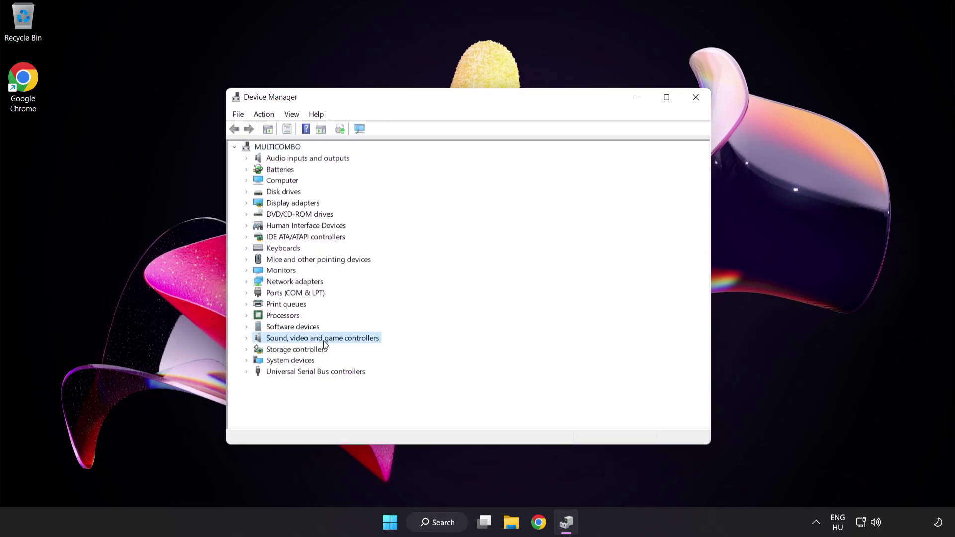
click(246, 338)
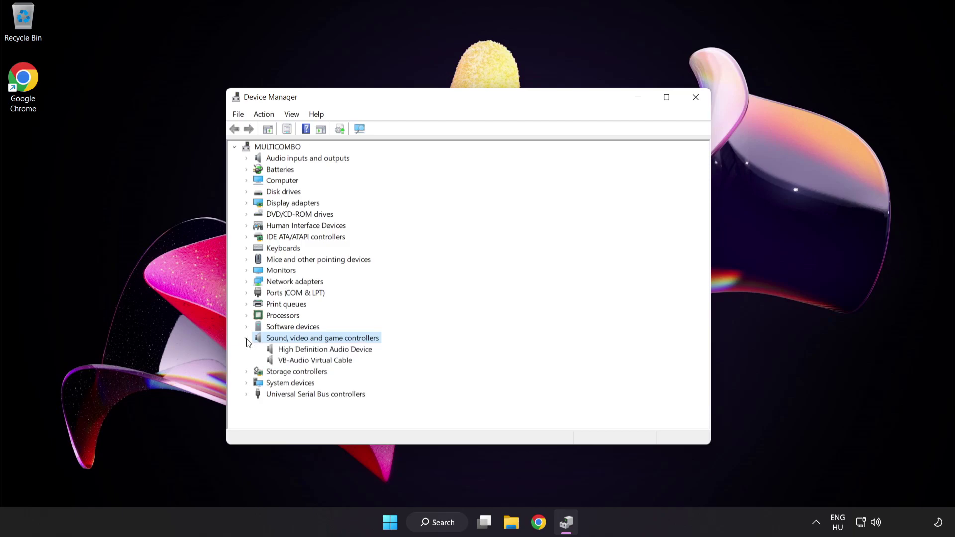
click(288, 348)
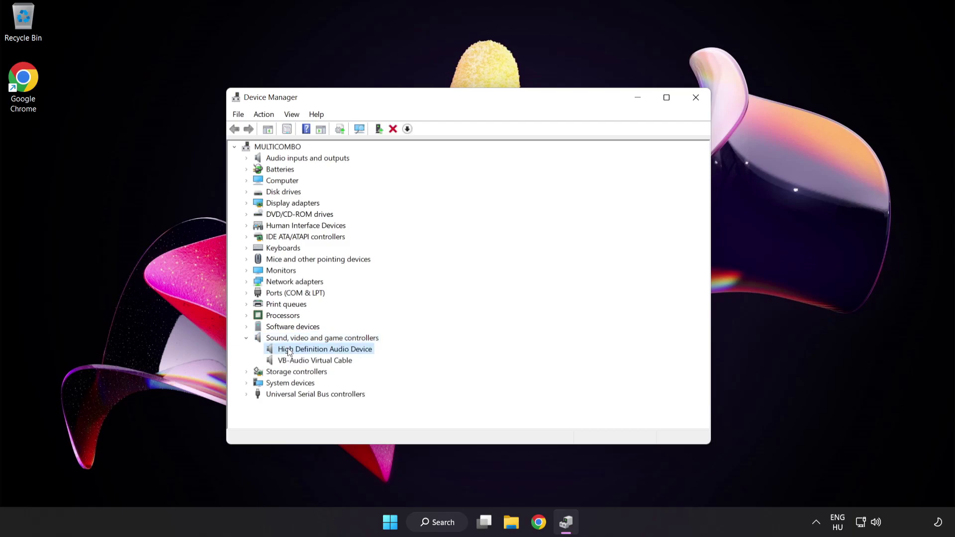
right_click(331, 351)
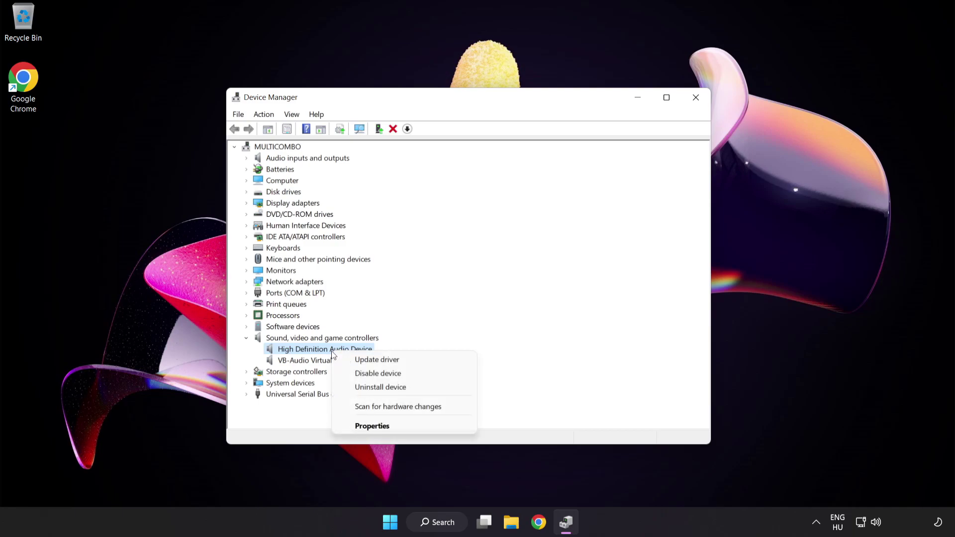
click(407, 360)
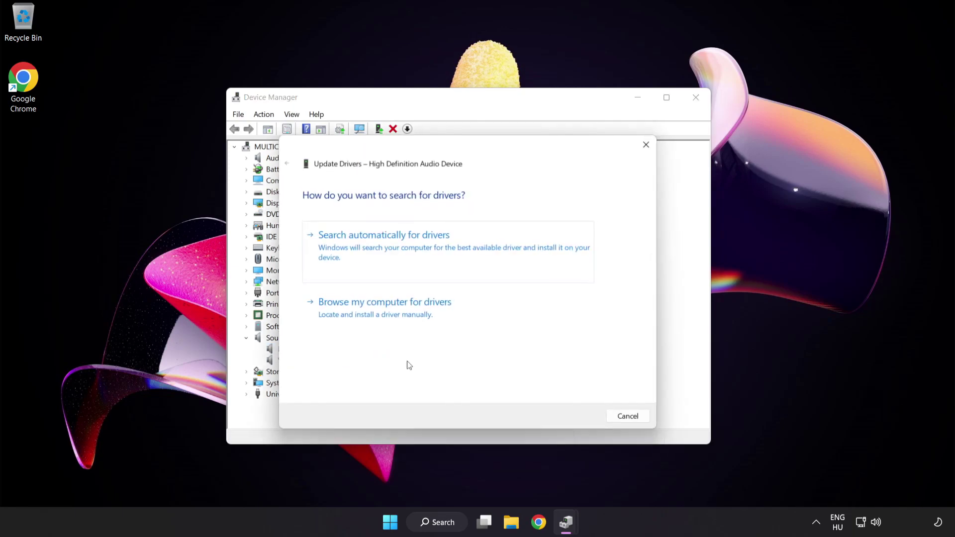
Browse the computer, pick the High Definition Audio Device driver from the list, and install it.
drag(429, 157, 451, 136)
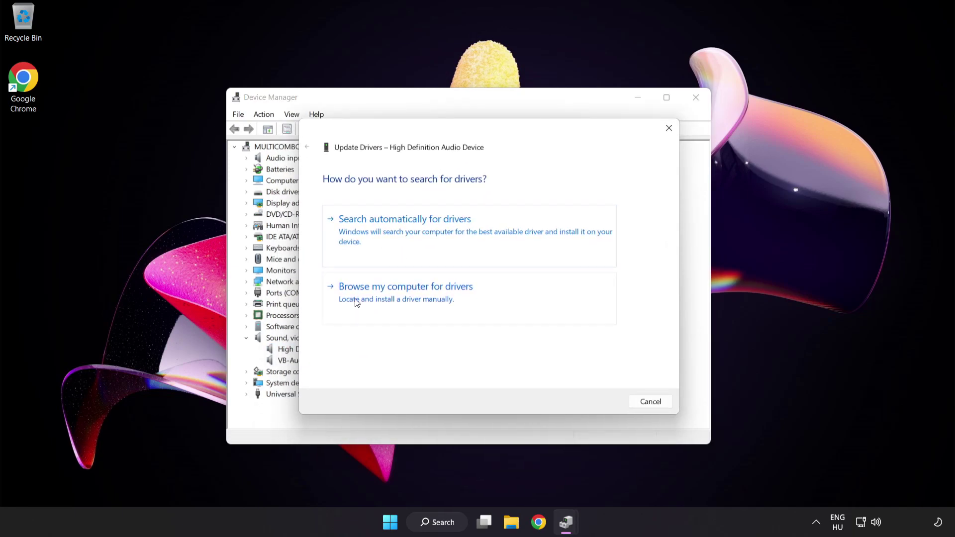
click(431, 303)
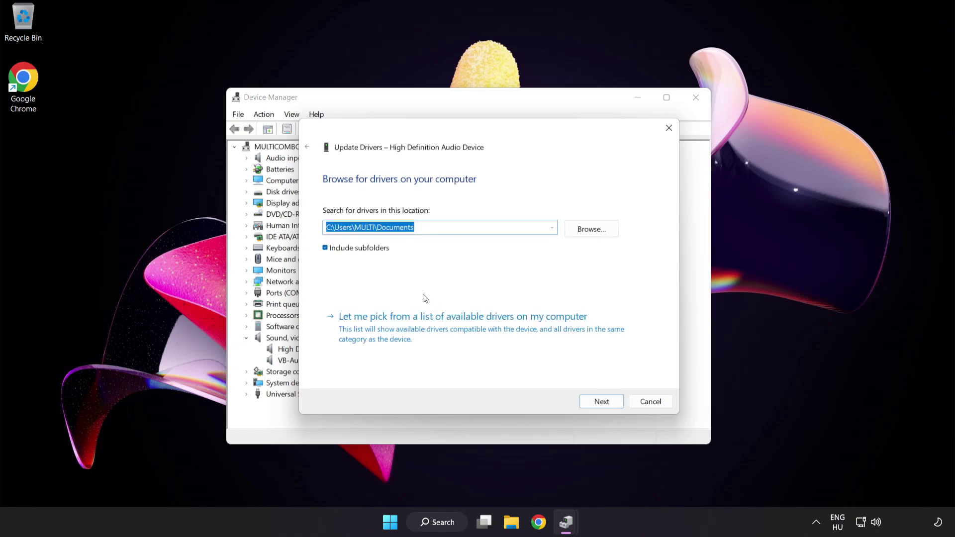
click(420, 337)
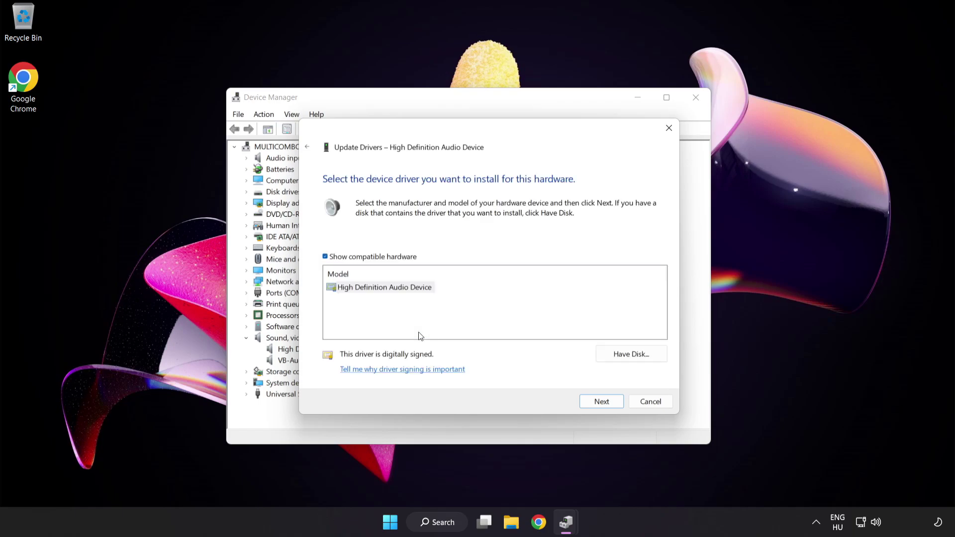
click(351, 289)
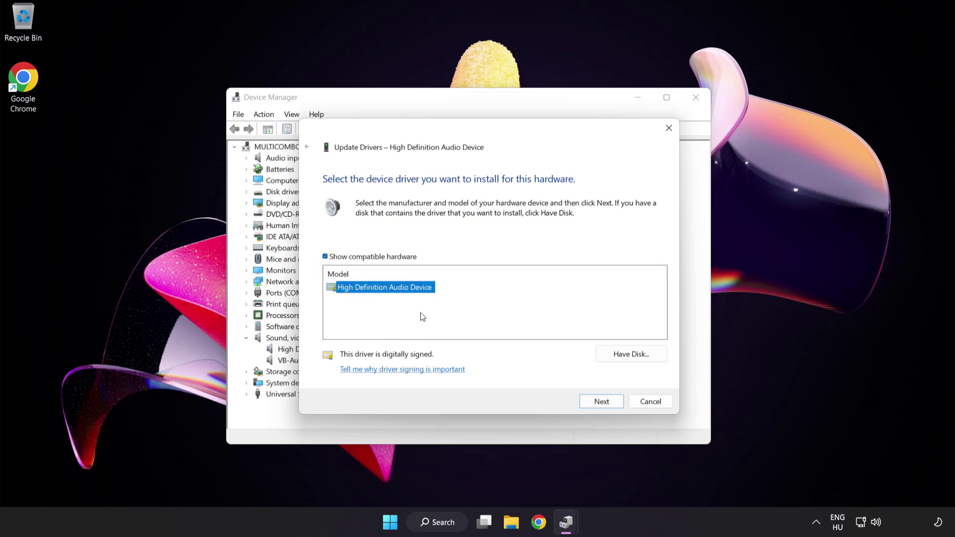
click(607, 404)
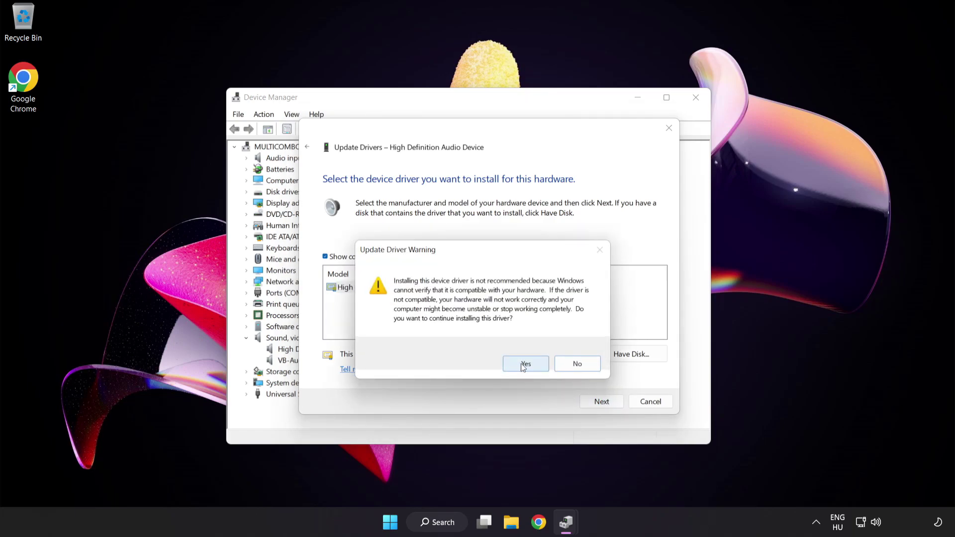
click(526, 366)
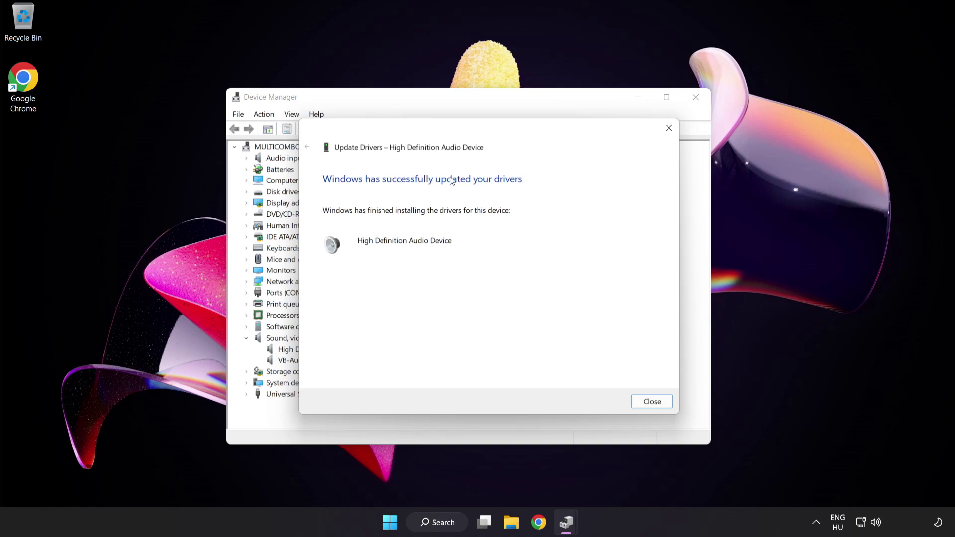
Close the finished driver wizard and Device Manager, then bring up the Start power menu.
click(656, 402)
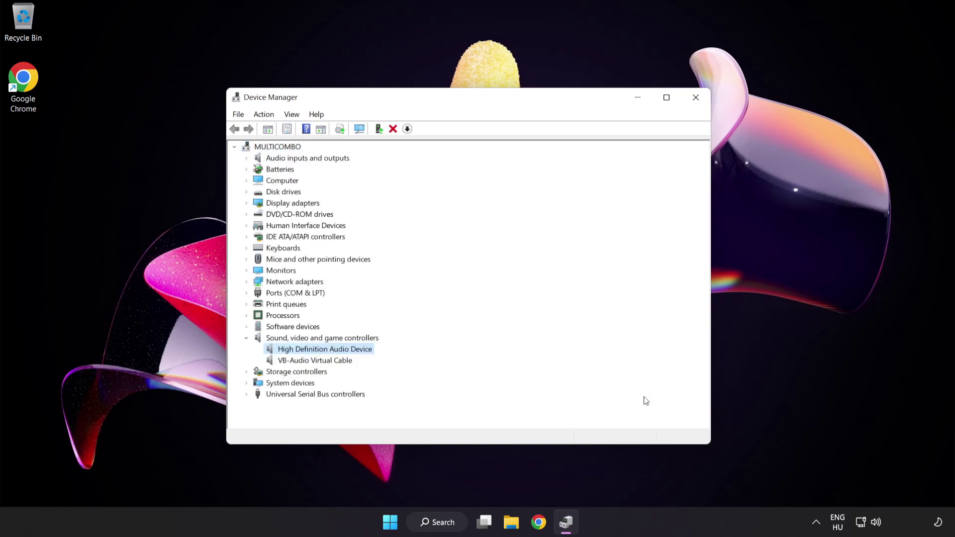
click(696, 98)
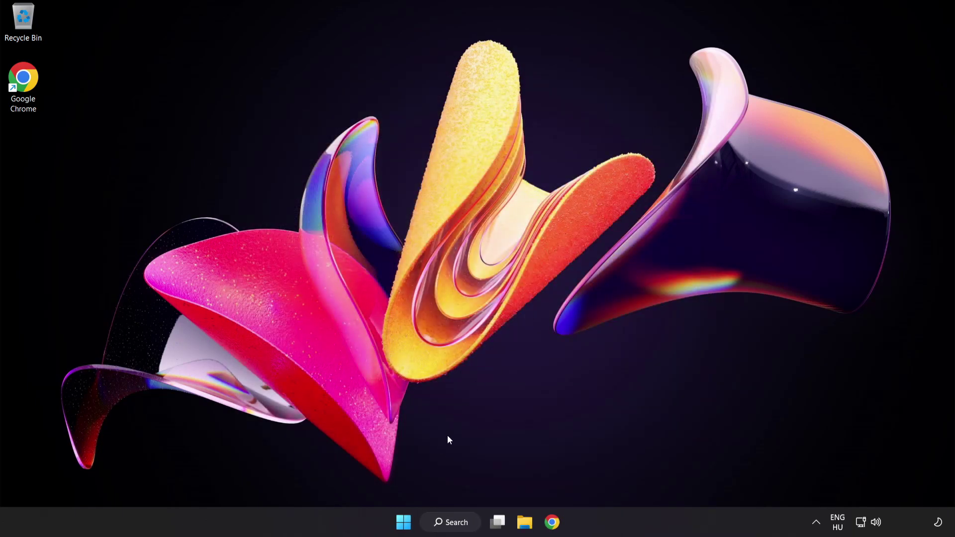
click(404, 522)
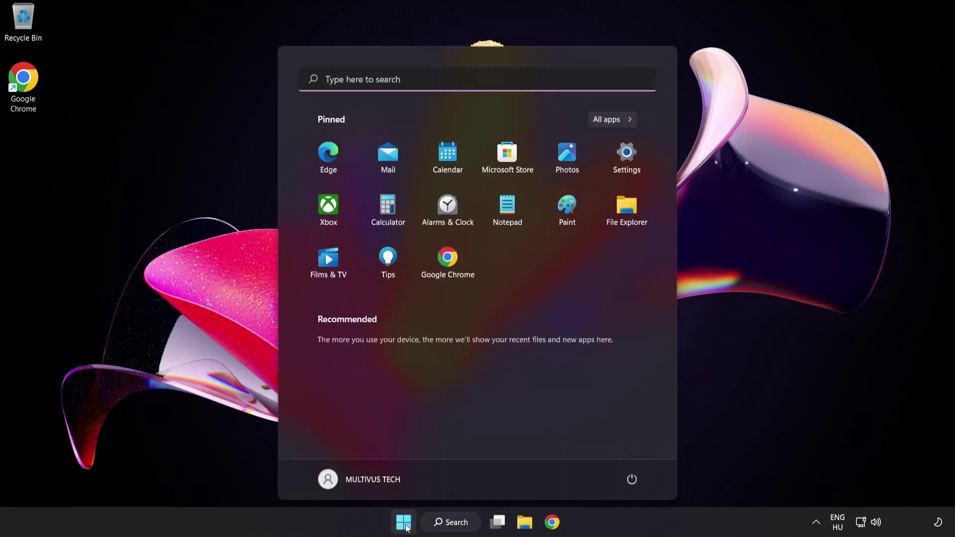
click(633, 480)
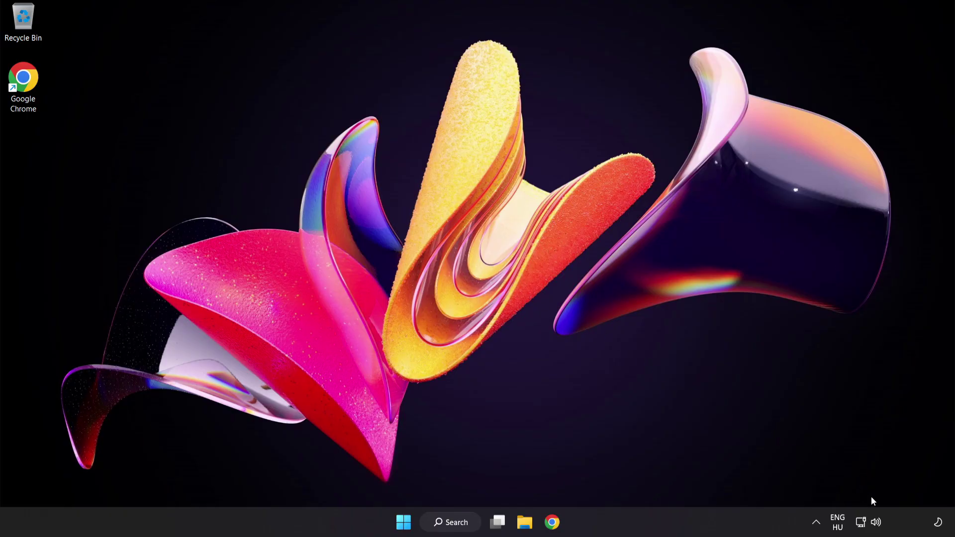
Launch the Playing Audio troubleshooter from the taskbar speaker icon's Troubleshoot sound problems option.
right_click(876, 525)
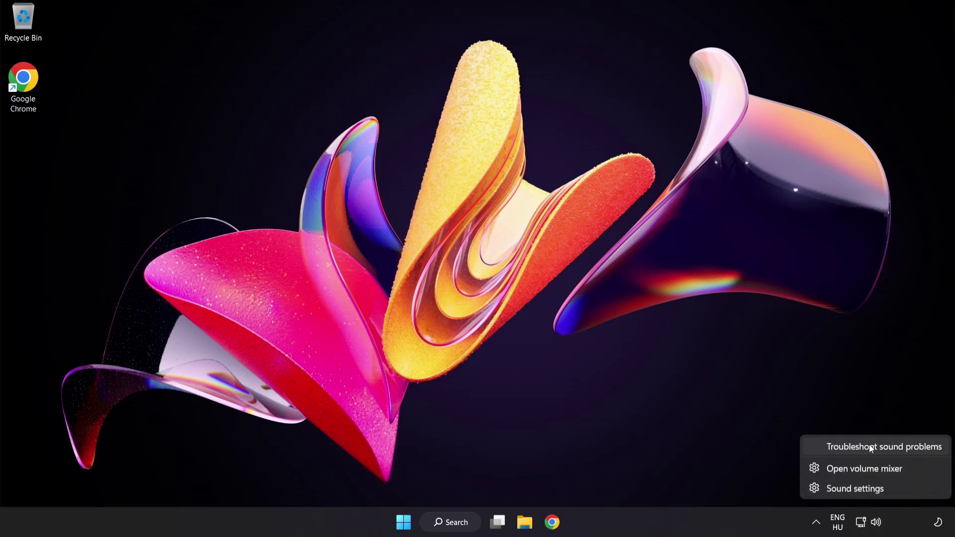
click(889, 449)
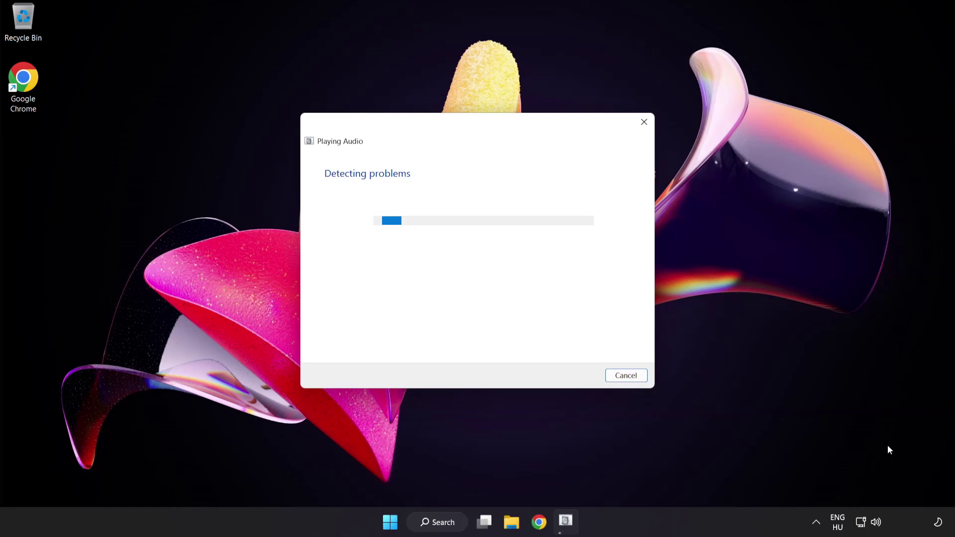